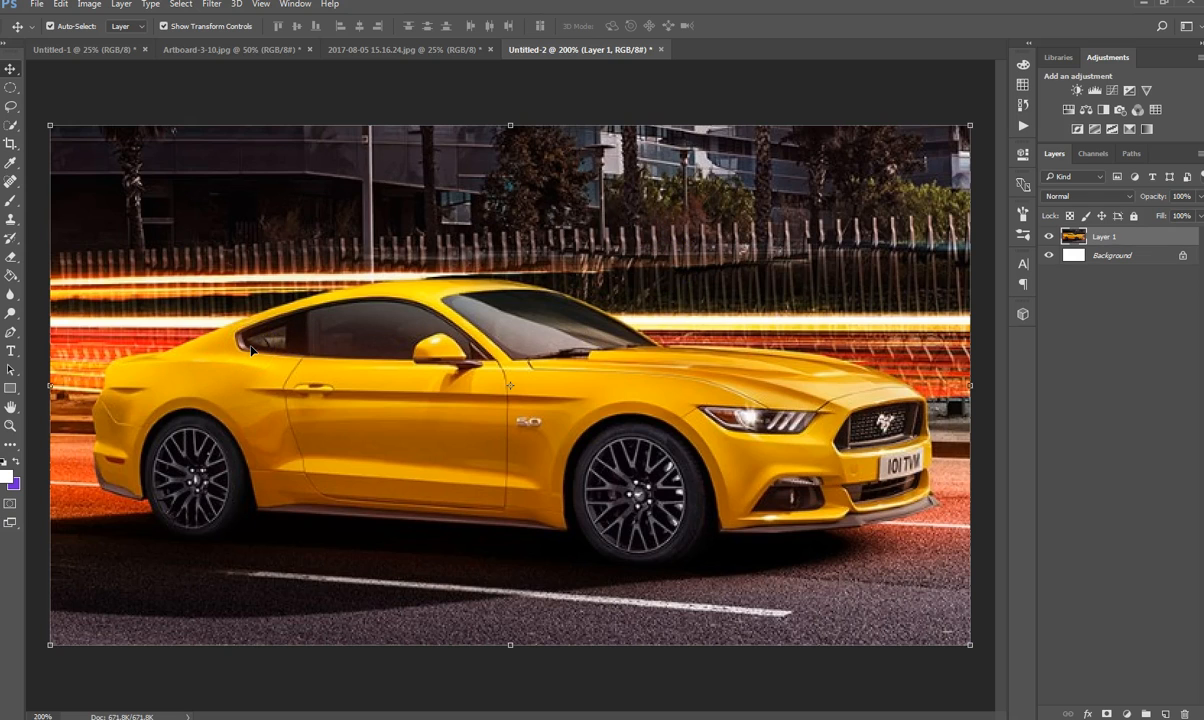
Step: Start a Pen tool path on the car's rear deck and curve its first segment up to the roof
{"action": "left_click", "coordinate": [11, 333]}
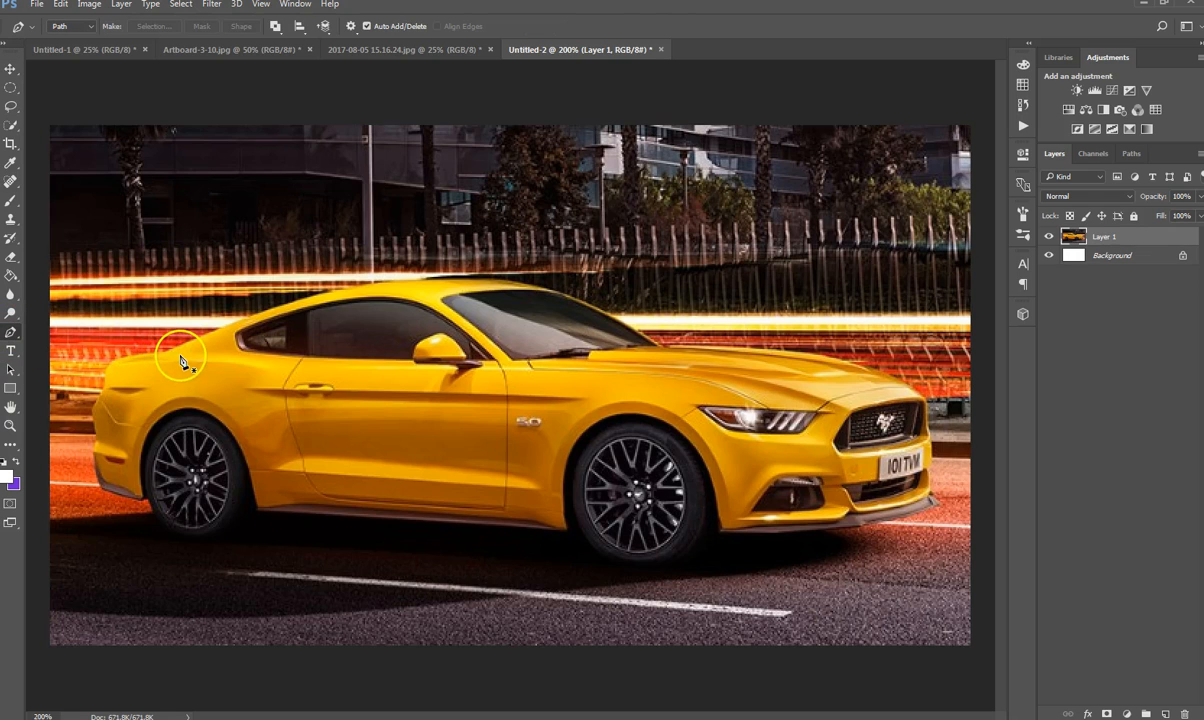
{"action": "scroll", "coordinate": [268, 345], "scroll_direction": "up", "scroll_amount": 1}
{"action": "left_click_drag", "start_coordinate": [270, 353], "coordinate": [263, 392]}
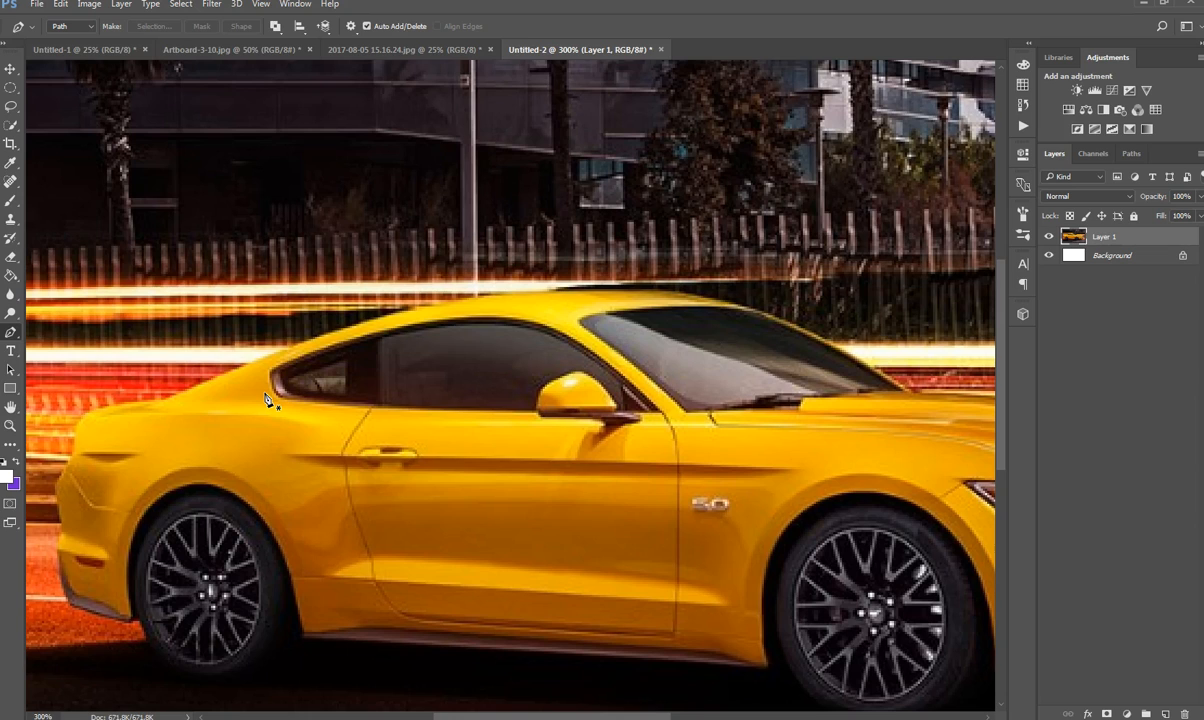
{"action": "left_click", "coordinate": [159, 401]}
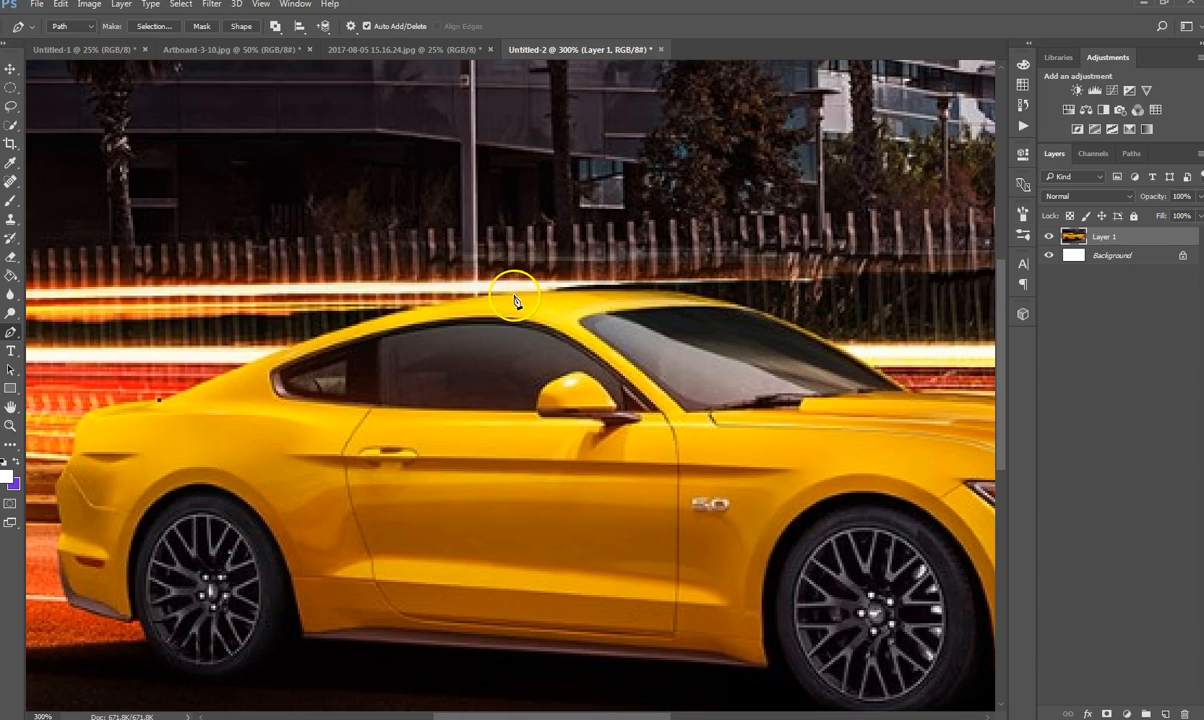
{"action": "left_click_drag", "start_coordinate": [511, 294], "coordinate": [648, 291]}
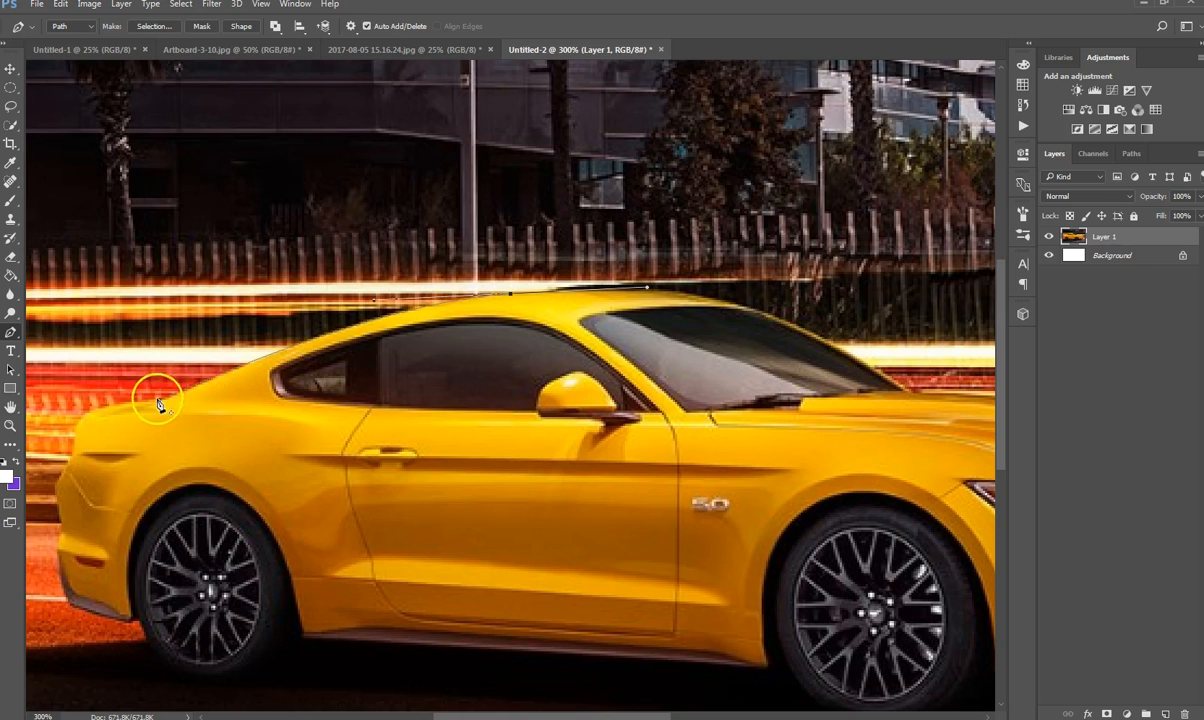
Step: Continue the path down the windshield and along the hood to the car's nose
{"action": "left_click_drag", "start_coordinate": [690, 323], "coordinate": [593, 318]}
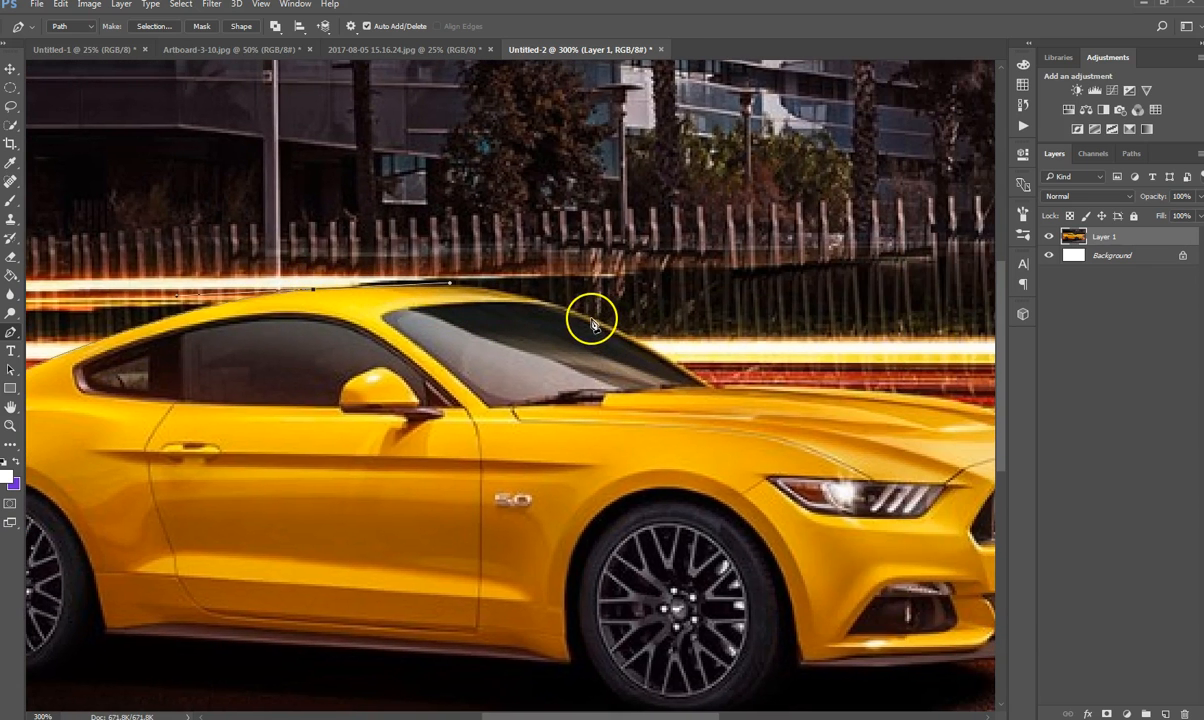
{"action": "left_click_drag", "start_coordinate": [669, 351], "coordinate": [258, 403]}
{"action": "left_click_drag", "start_coordinate": [459, 403], "coordinate": [533, 420]}
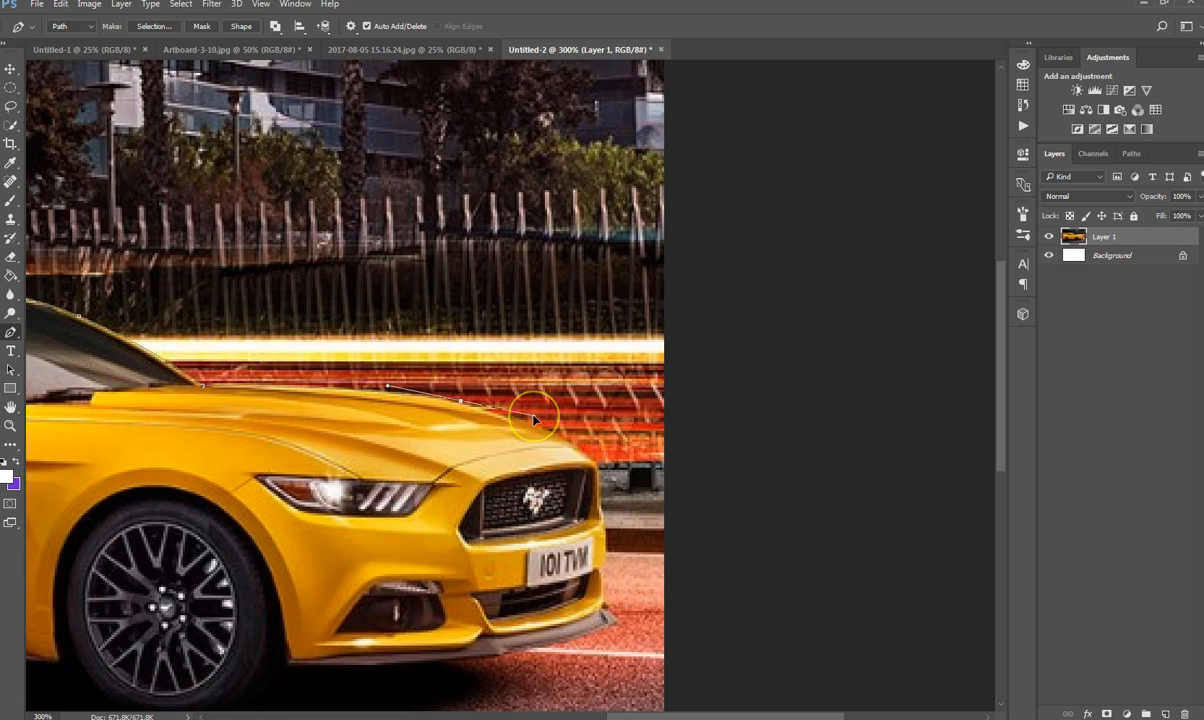
{"action": "mouse_move", "coordinate": [594, 449]}
{"action": "left_mouse_down"}
{"action": "mouse_move", "coordinate": [606, 481]}
{"action": "mouse_move", "coordinate": [594, 465]}
{"action": "left_mouse_up"}
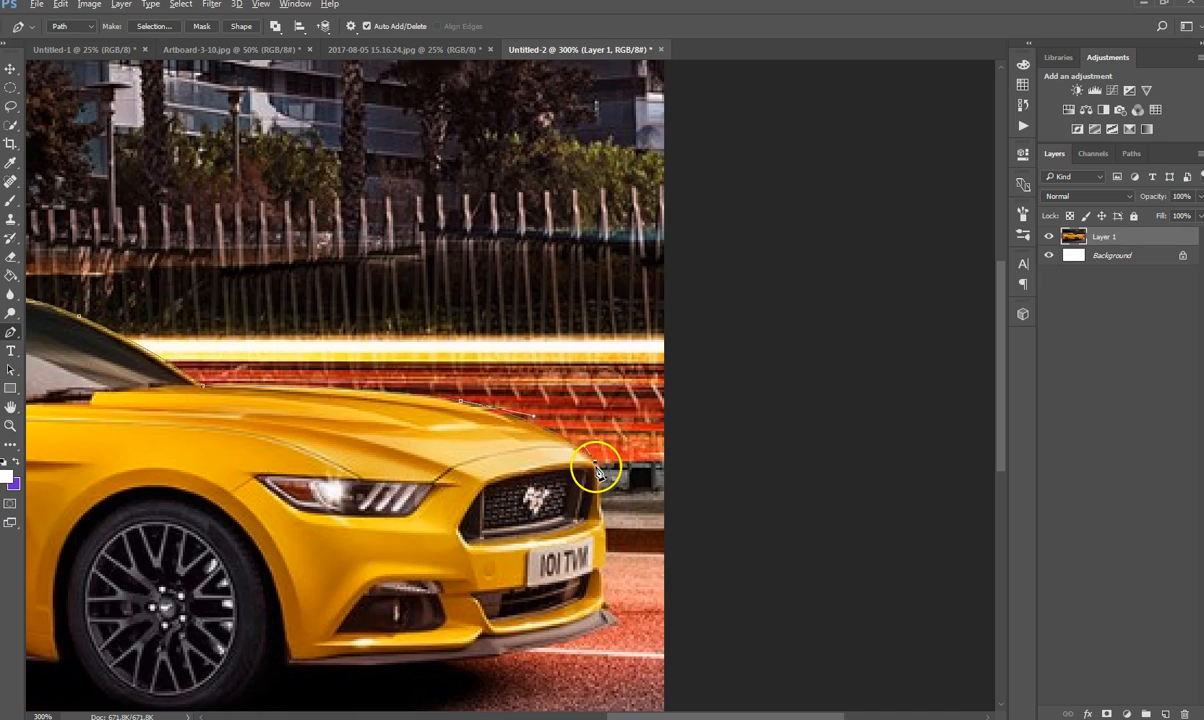
Step: Trace the path closely around the hood's front corner and down the outer edge of the grille
{"action": "left_click", "coordinate": [608, 468], "text": "ctrl"}
{"action": "left_click", "coordinate": [598, 472], "text": "ctrl"}
{"action": "left_click", "coordinate": [597, 473], "text": "ctrl"}
{"action": "left_click", "coordinate": [597, 473], "text": "ctrl"}
{"action": "left_click_drag", "start_coordinate": [580, 500], "coordinate": [521, 411]}
{"action": "left_click_drag", "start_coordinate": [569, 465], "coordinate": [537, 502]}
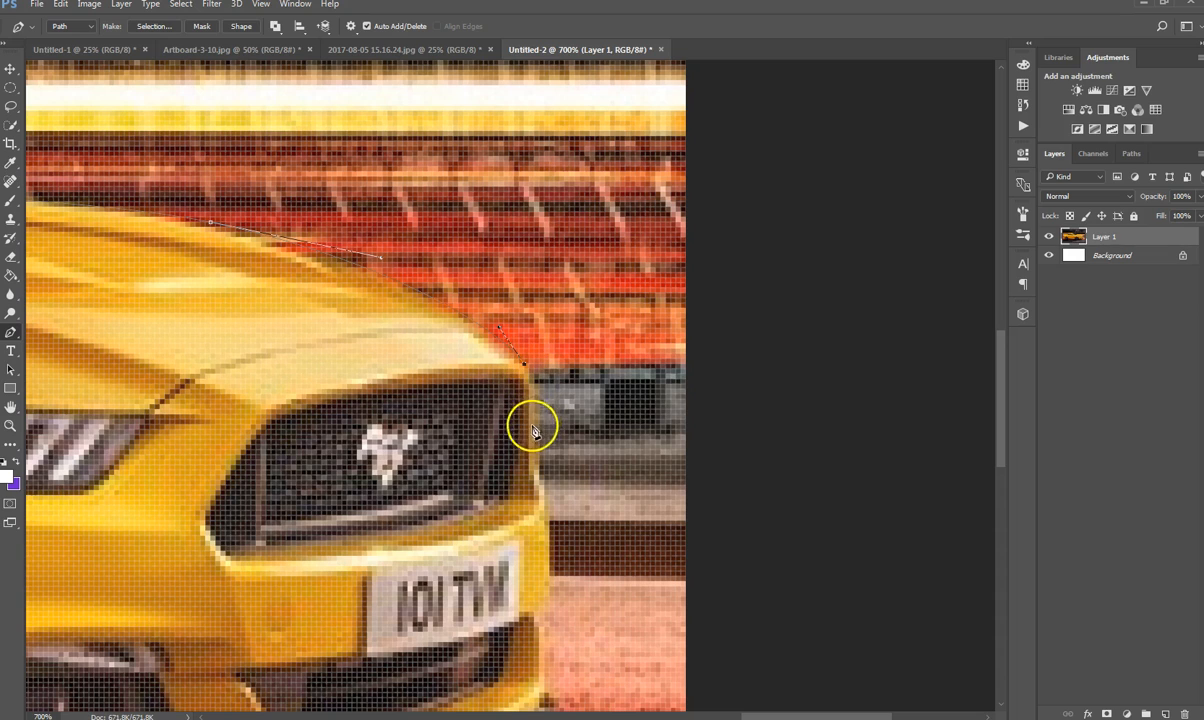
{"action": "left_click_drag", "start_coordinate": [534, 421], "coordinate": [535, 460]}
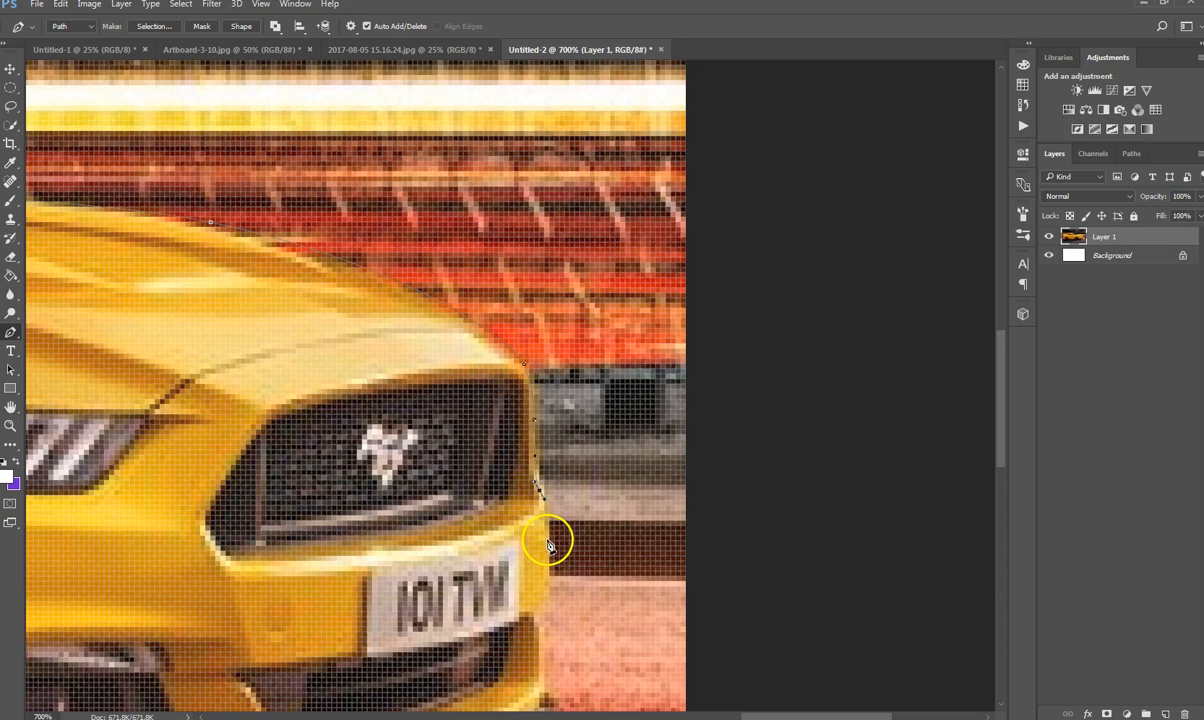
Step: Trace the path down the front bumper and back along the underside of the splitter to the front wheel
{"action": "scroll", "coordinate": [560, 530], "scroll_direction": "down", "scroll_amount": 3}
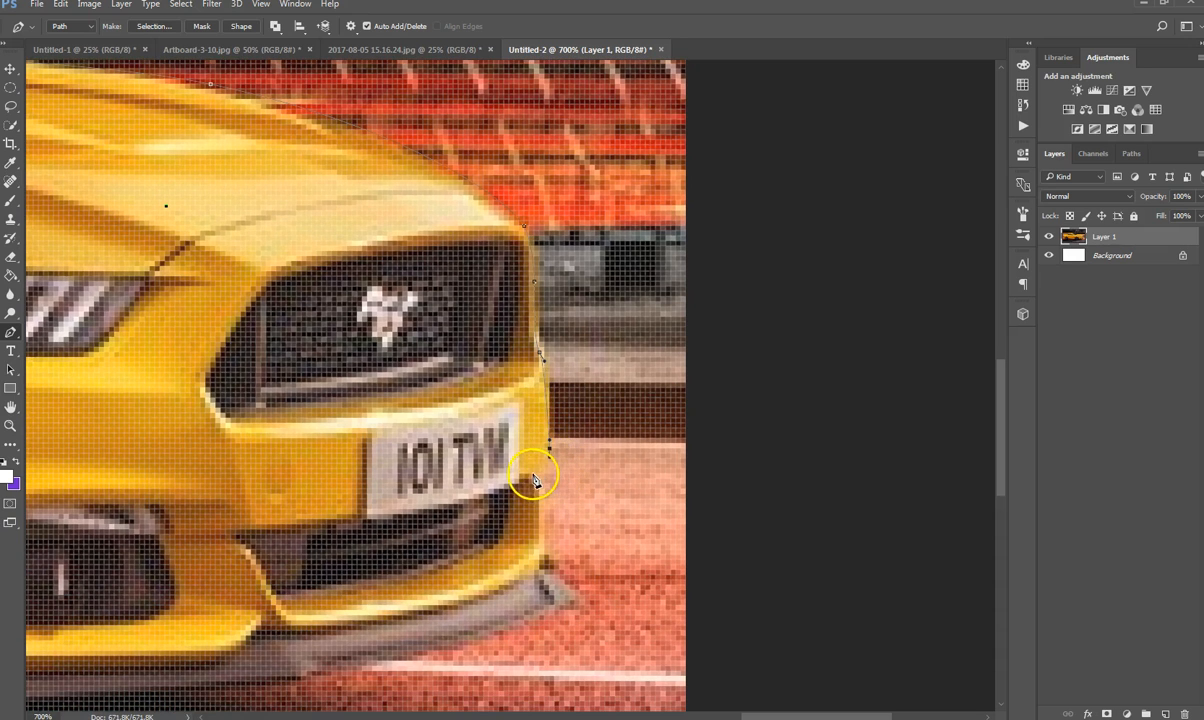
{"action": "left_click_drag", "start_coordinate": [535, 475], "coordinate": [540, 504]}
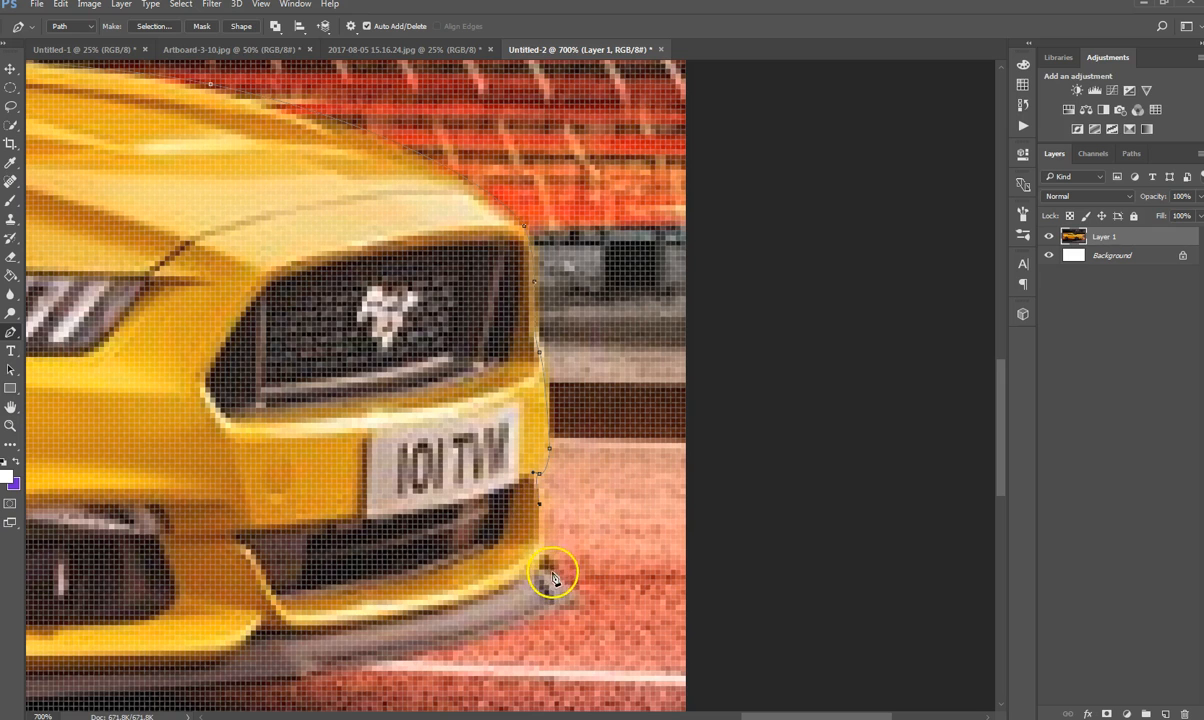
{"action": "left_click_drag", "start_coordinate": [541, 561], "coordinate": [683, 484]}
{"action": "left_click_drag", "start_coordinate": [428, 616], "coordinate": [539, 493]}
{"action": "left_click_drag", "start_coordinate": [592, 449], "coordinate": [554, 455]}
{"action": "left_click_drag", "start_coordinate": [449, 460], "coordinate": [666, 465]}
{"action": "left_click_drag", "start_coordinate": [330, 480], "coordinate": [403, 489]}
Step: Trace the path around both wheels, the sill and the rear bumper, and close it at the starting point on the rear deck
{"action": "scroll", "coordinate": [403, 489], "scroll_direction": "down", "scroll_amount": 2}
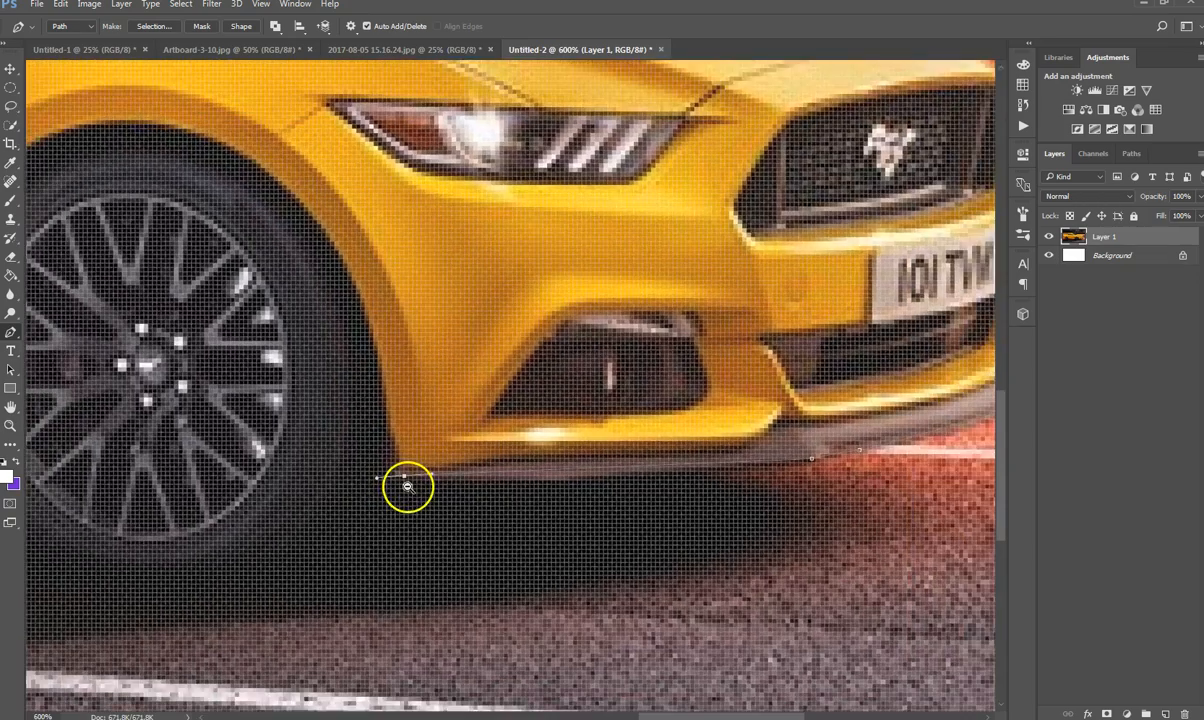
{"action": "left_click", "coordinate": [397, 262]}
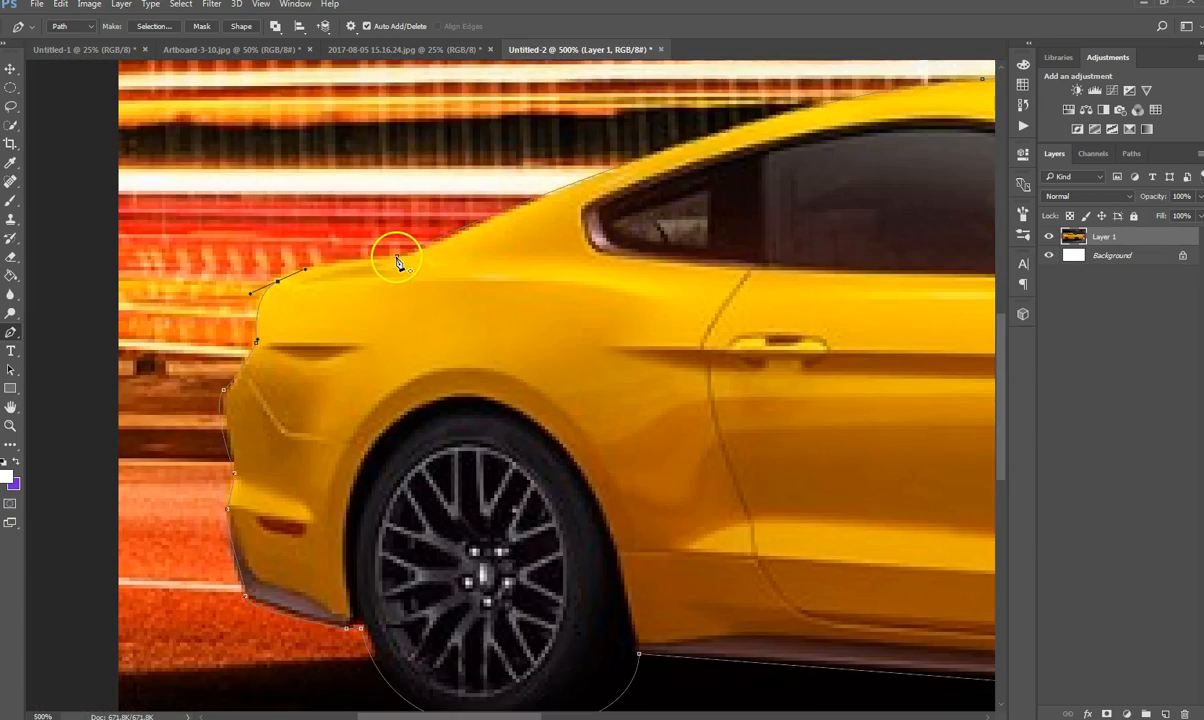
{"action": "left_click_drag", "start_coordinate": [397, 262], "coordinate": [408, 262]}
{"action": "scroll", "coordinate": [418, 258], "scroll_direction": "down", "scroll_amount": 1}
{"action": "scroll", "coordinate": [556, 341], "scroll_direction": "down", "scroll_amount": 1}
{"action": "scroll", "coordinate": [557, 341], "scroll_direction": "down", "scroll_amount": 1}
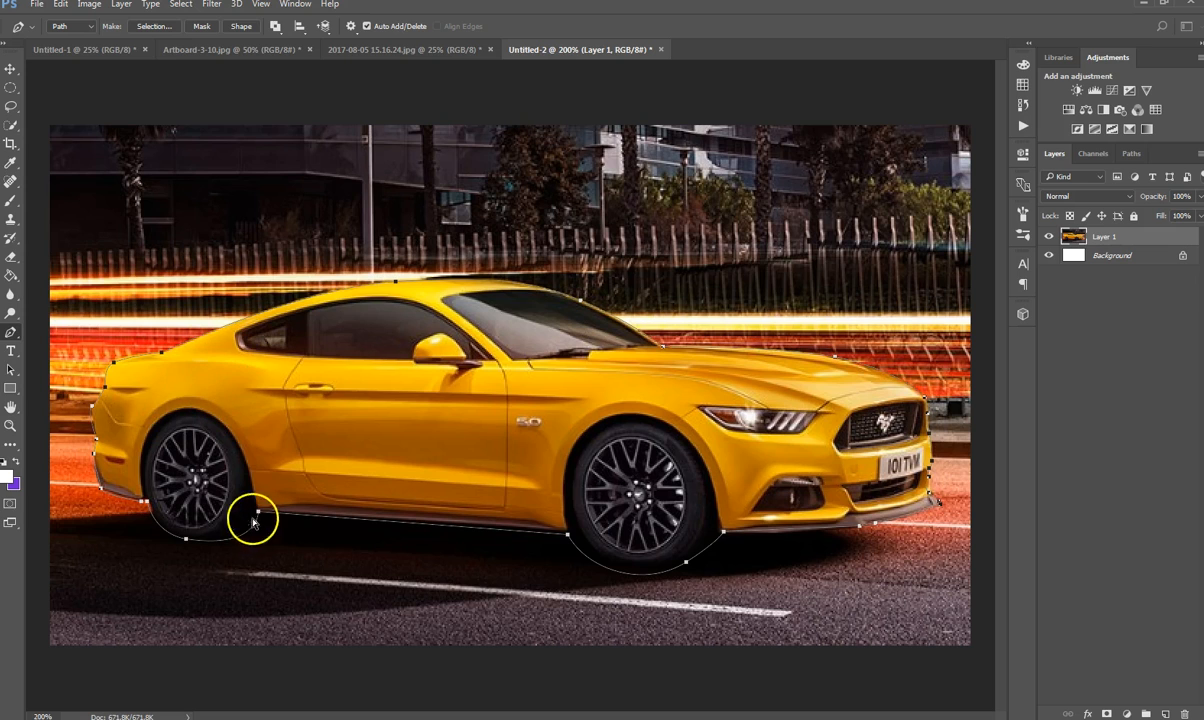
Step: Reshape the path under the rear tyre by adjusting its bottom anchor, curve handle and the anchor at the sill
{"action": "scroll", "coordinate": [274, 532], "scroll_direction": "up", "scroll_amount": 3}
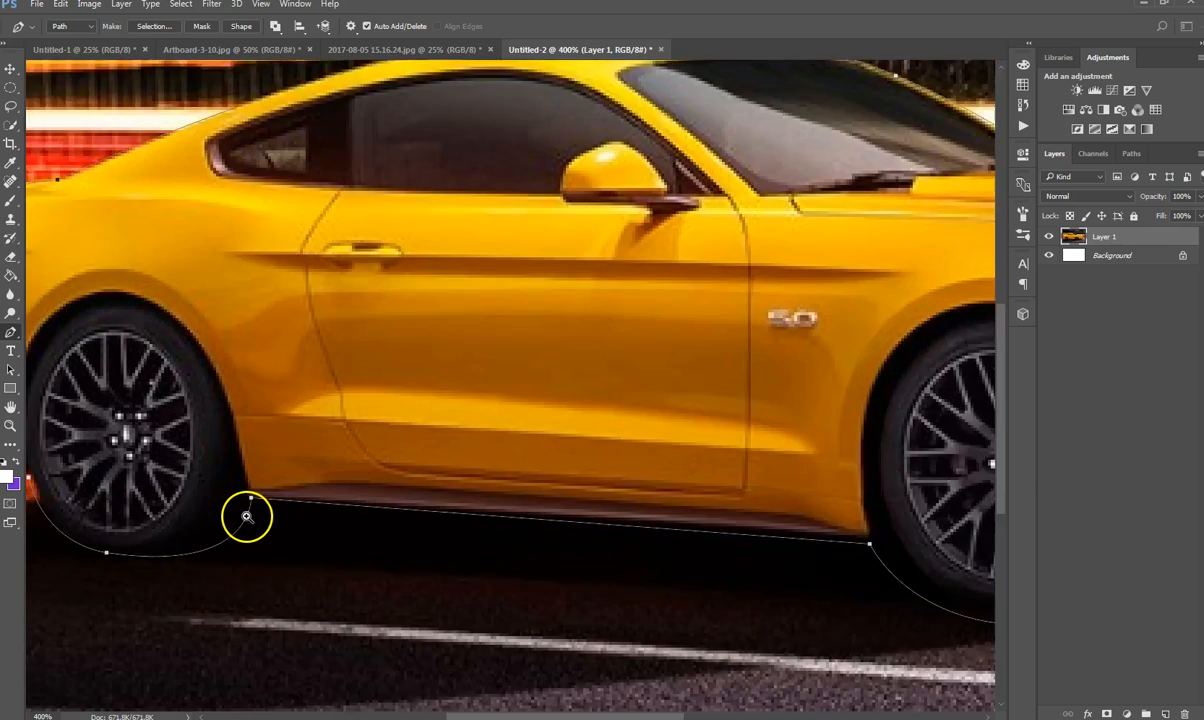
{"action": "left_click_drag", "start_coordinate": [196, 515], "coordinate": [443, 476]}
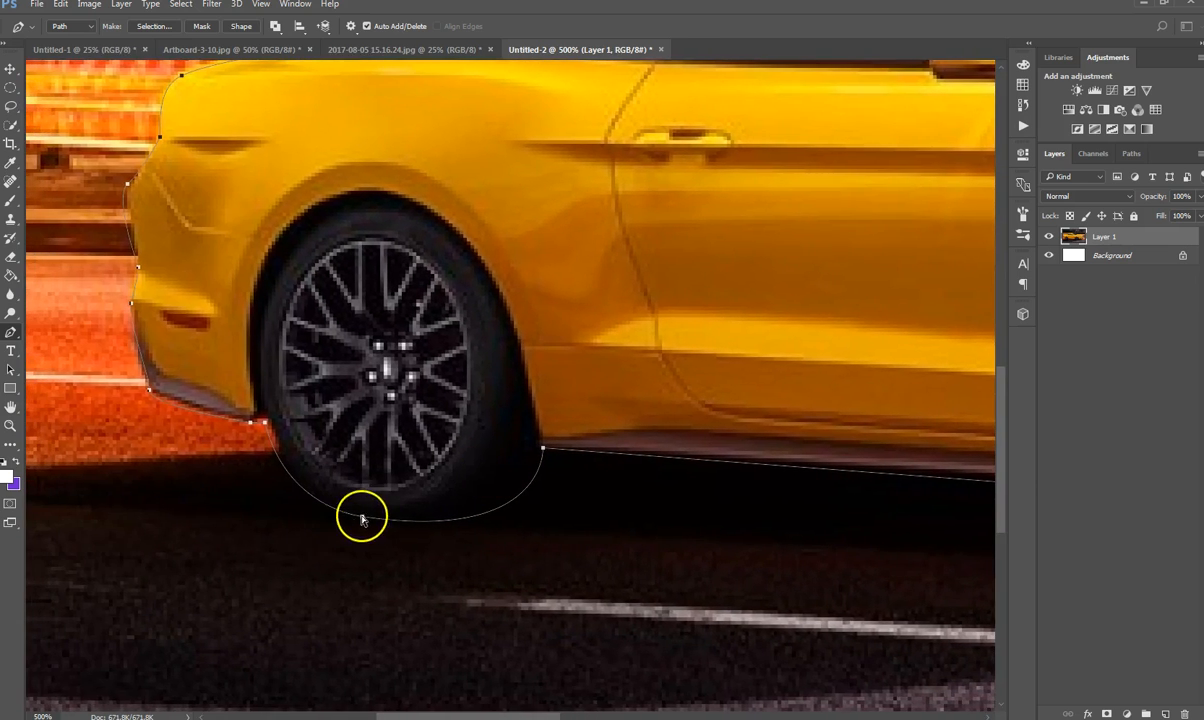
{"action": "mouse_move", "coordinate": [363, 519]}
{"action": "left_mouse_down"}
{"action": "mouse_move", "coordinate": [363, 537]}
{"action": "mouse_move", "coordinate": [363, 511]}
{"action": "mouse_move", "coordinate": [358, 535]}
{"action": "mouse_move", "coordinate": [352, 520]}
{"action": "left_mouse_up"}
{"action": "left_click_drag", "start_coordinate": [536, 551], "coordinate": [499, 541]}
{"action": "left_click_drag", "start_coordinate": [352, 520], "coordinate": [355, 523]}
{"action": "mouse_move", "coordinate": [505, 547]}
{"action": "left_mouse_down"}
{"action": "mouse_move", "coordinate": [438, 398]}
{"action": "mouse_move", "coordinate": [510, 554]}
{"action": "mouse_move", "coordinate": [502, 548]}
{"action": "left_mouse_up"}
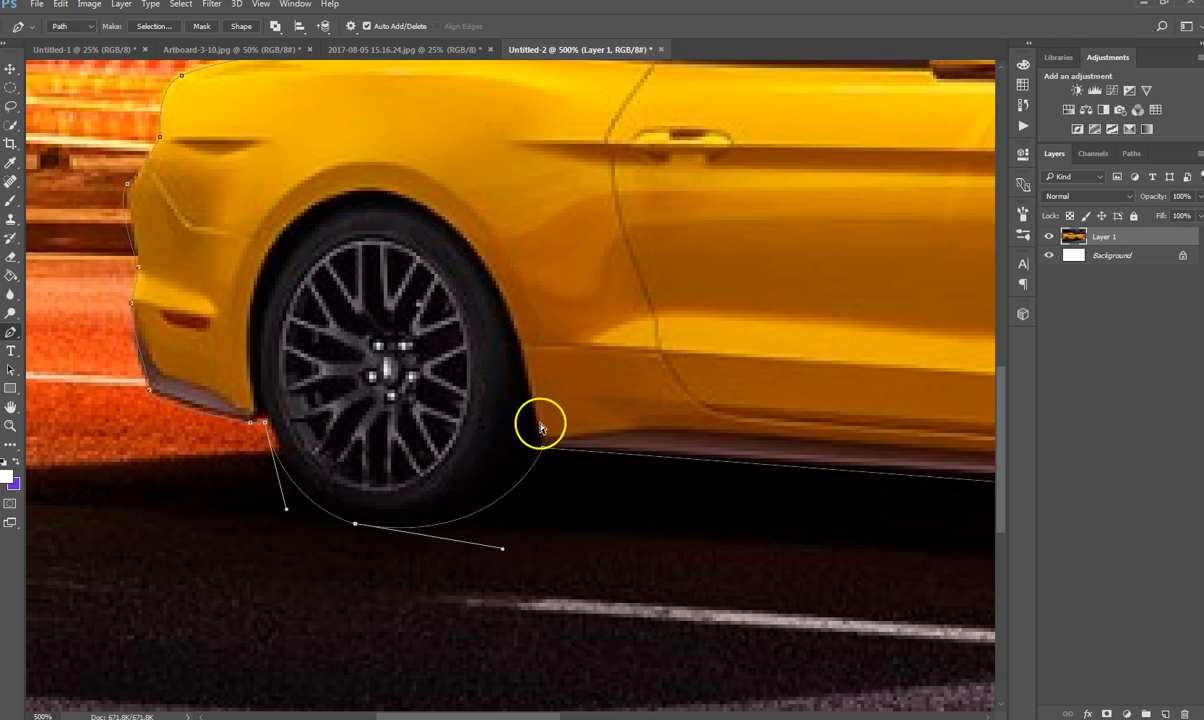
{"action": "left_click_drag", "start_coordinate": [541, 448], "coordinate": [537, 454]}
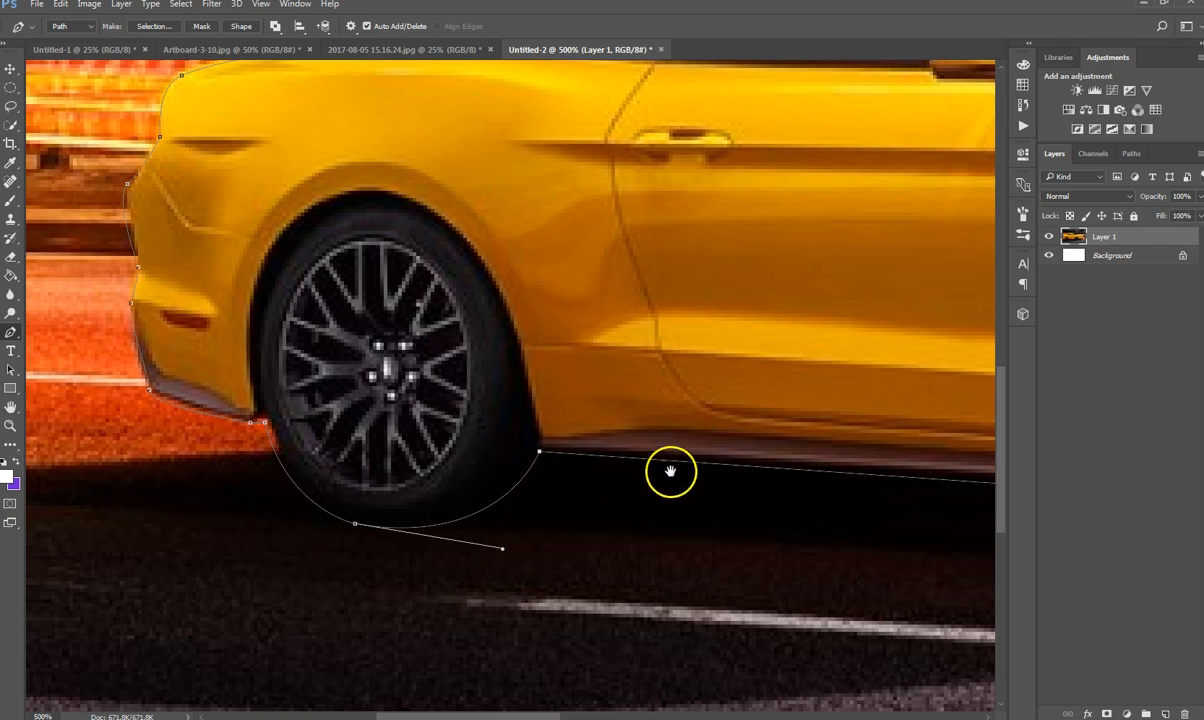
Step: Refine the path's anchor point where the front bumper meets the splitter
{"action": "left_click_drag", "start_coordinate": [662, 483], "coordinate": [344, 460]}
{"action": "left_click_drag", "start_coordinate": [990, 482], "coordinate": [390, 468]}
{"action": "left_click_drag", "start_coordinate": [698, 487], "coordinate": [506, 500]}
{"action": "left_click_drag", "start_coordinate": [625, 489], "coordinate": [468, 497]}
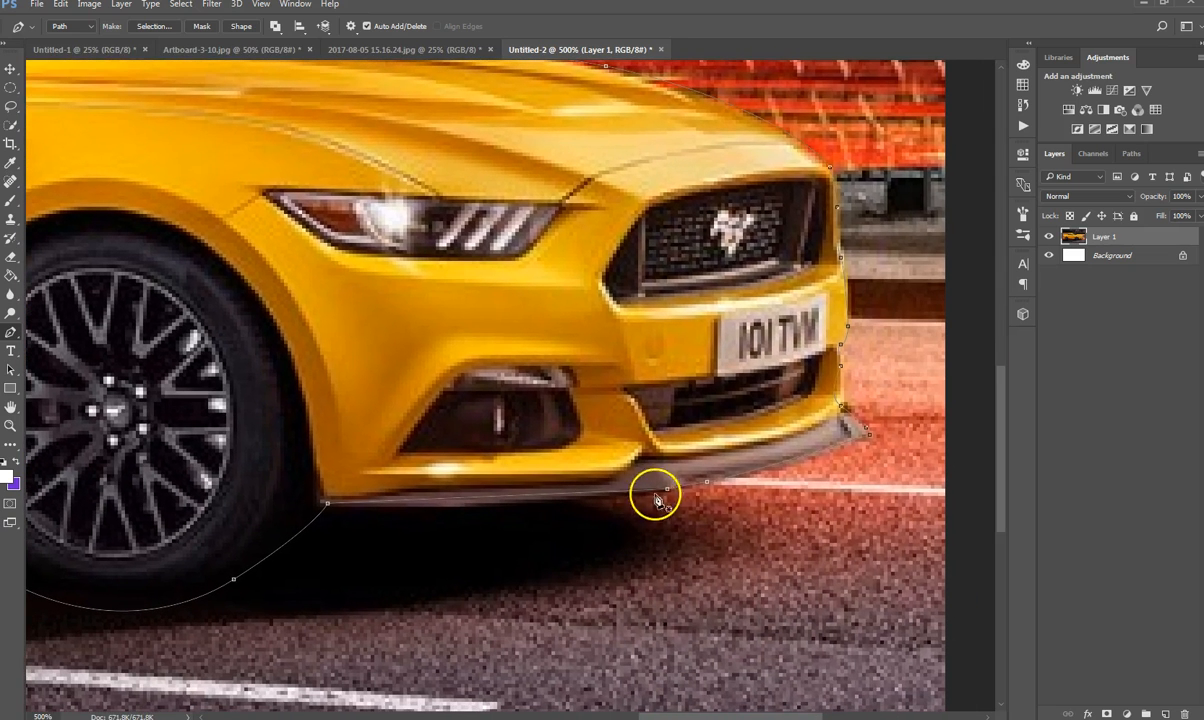
{"action": "left_click_drag", "start_coordinate": [841, 441], "coordinate": [689, 543]}
{"action": "left_click", "coordinate": [688, 530]}
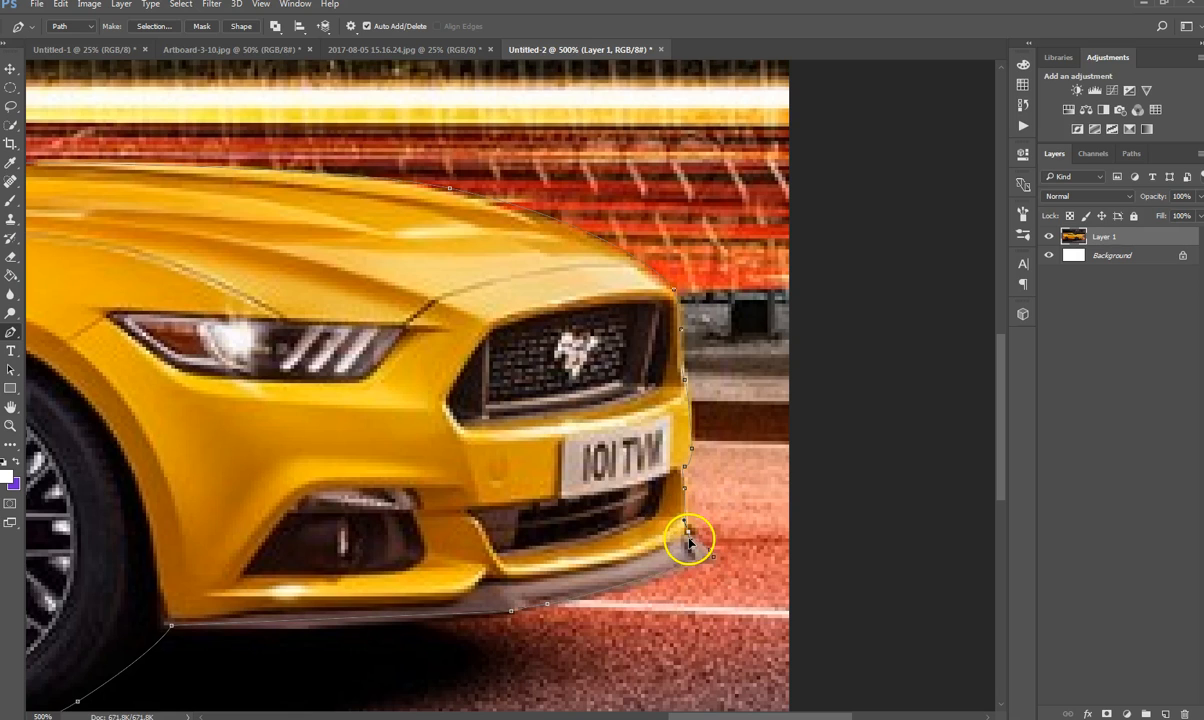
Step: Convert the closed car path into a new anti-aliased selection with a feather radius of 0 pixels
{"action": "left_click", "coordinate": [596, 376], "text": "alt"}
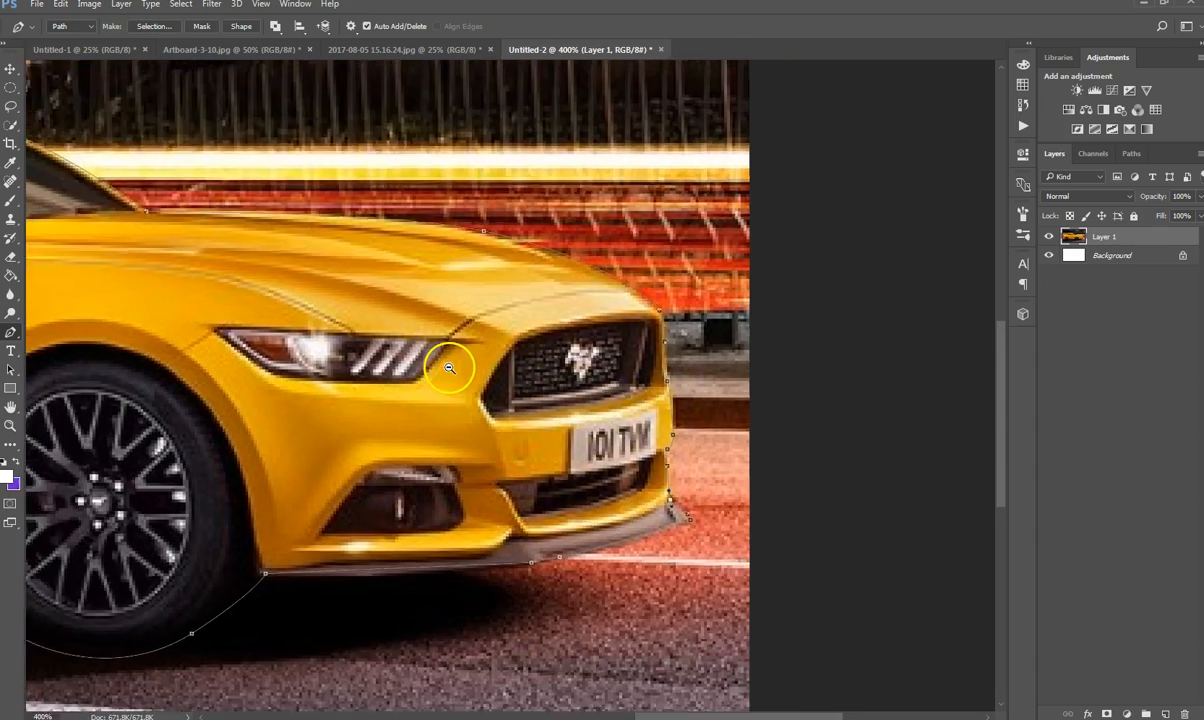
{"action": "left_click", "coordinate": [450, 367], "text": "alt"}
{"action": "left_click", "coordinate": [449, 368], "text": "alt"}
{"action": "left_click", "coordinate": [420, 380], "text": "alt"}
{"action": "left_click", "coordinate": [580, 405]}
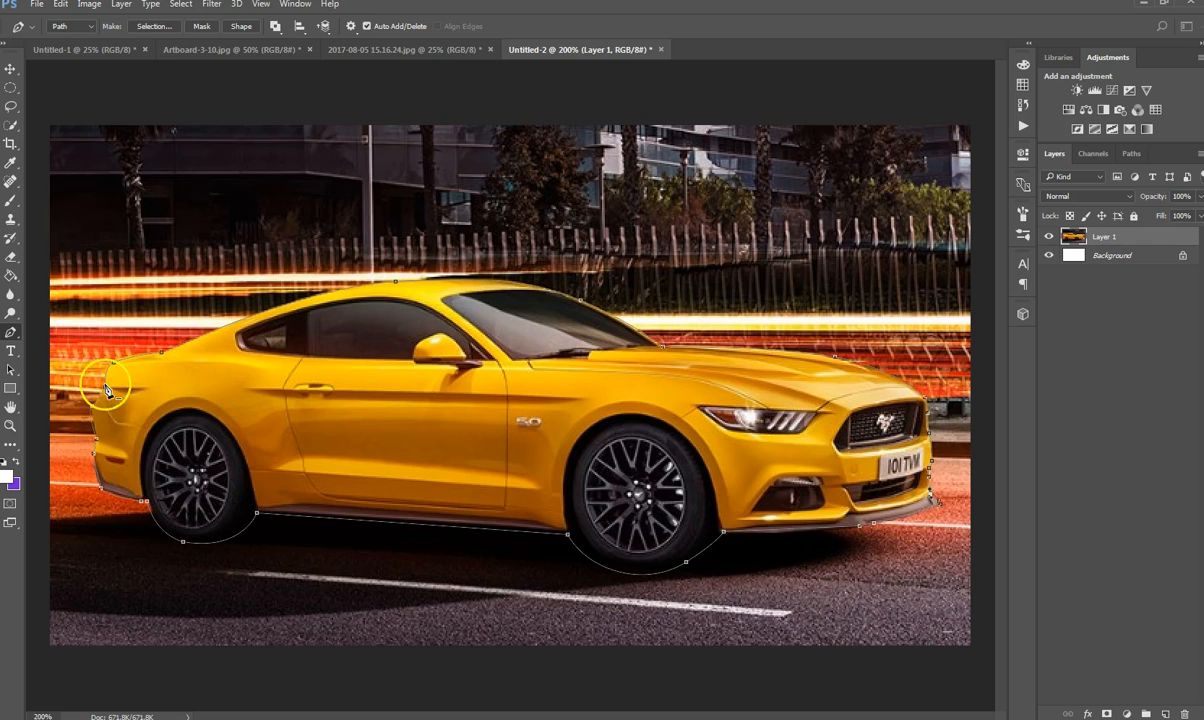
{"action": "right_click", "coordinate": [381, 416]}
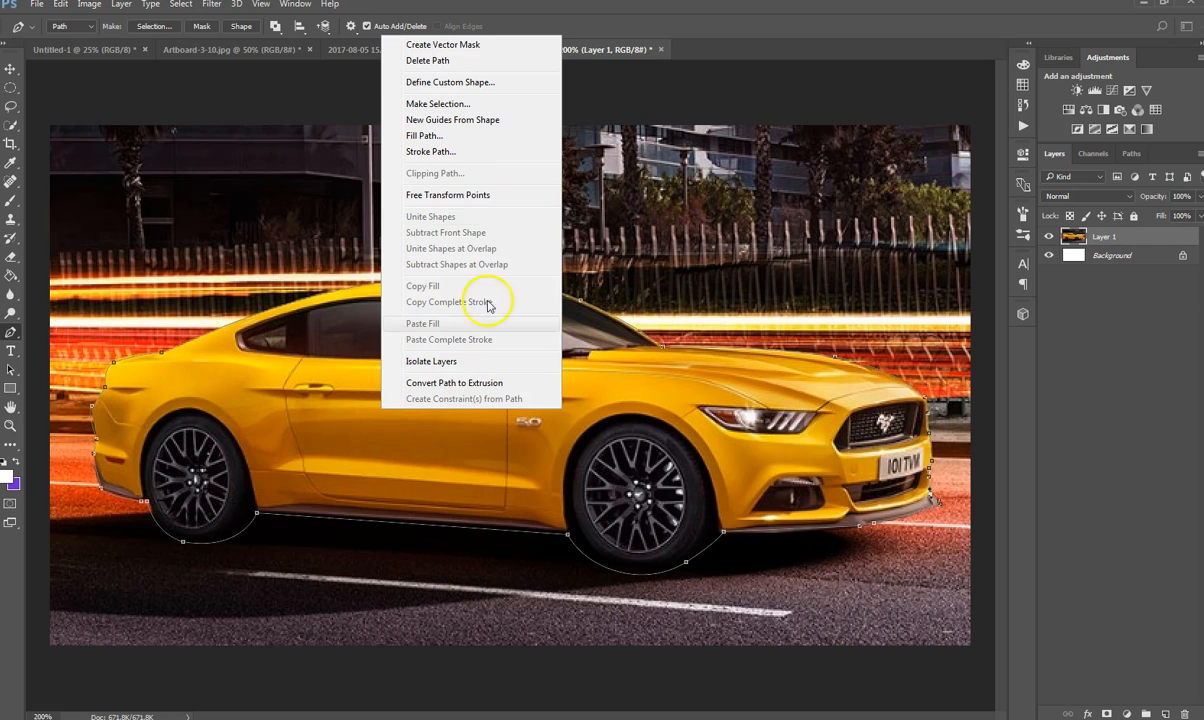
{"action": "left_click", "coordinate": [513, 104]}
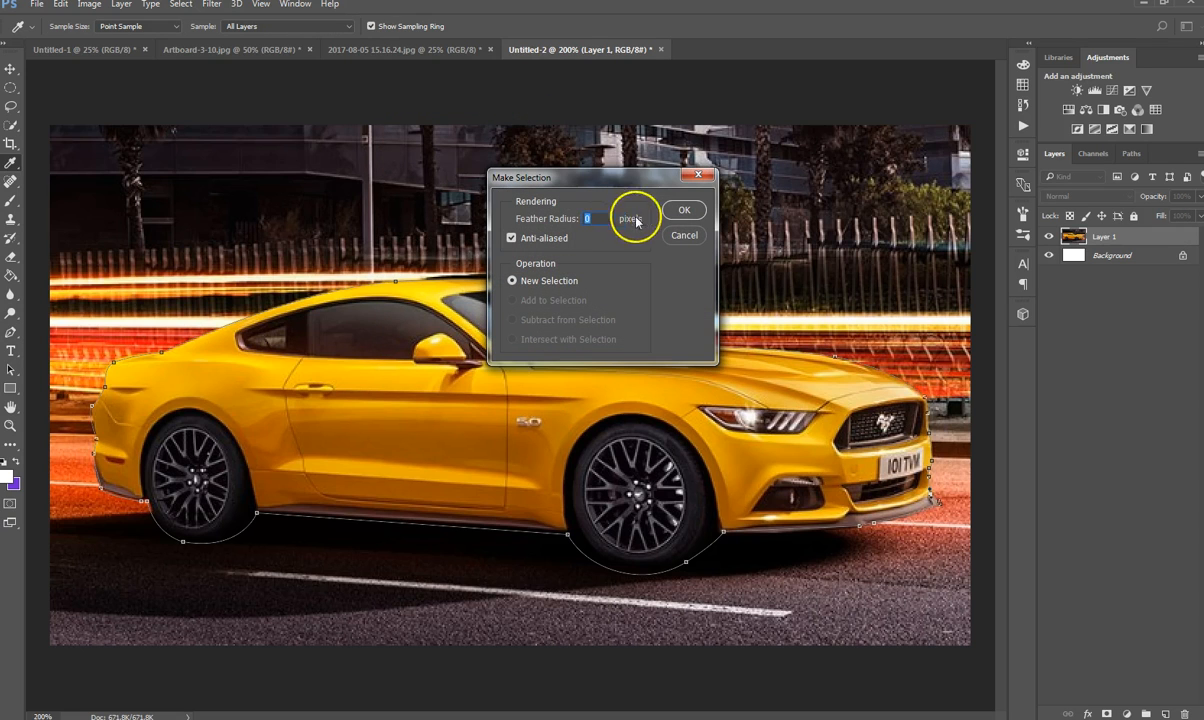
{"action": "left_click", "coordinate": [680, 214]}
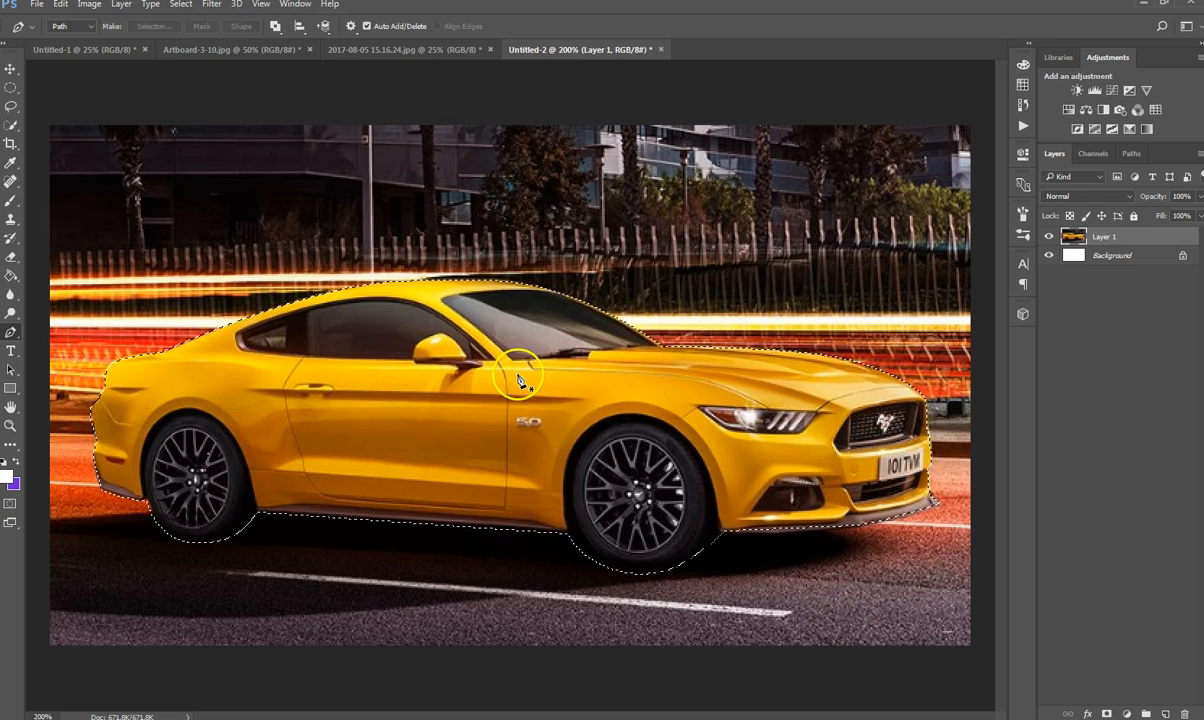
Step: Try deleting the selected car area from Layer 1, and undo the deletion
{"action": "key", "text": "ctrl+minus"}
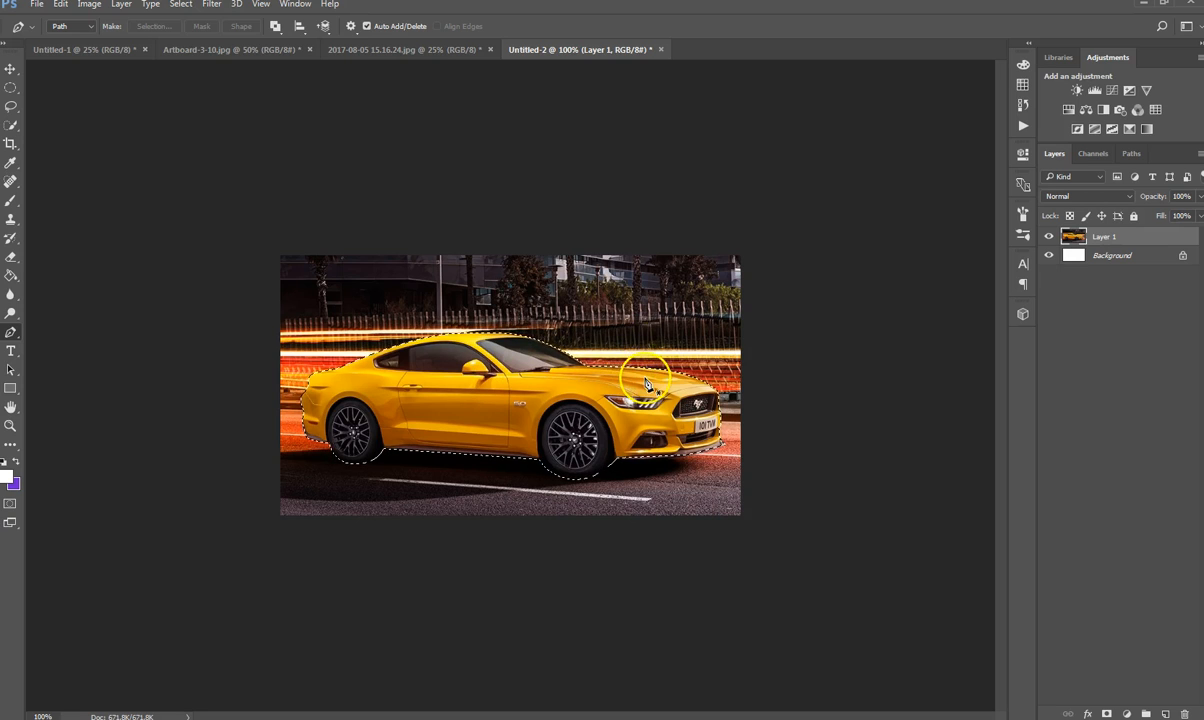
{"action": "key", "text": "Delete"}
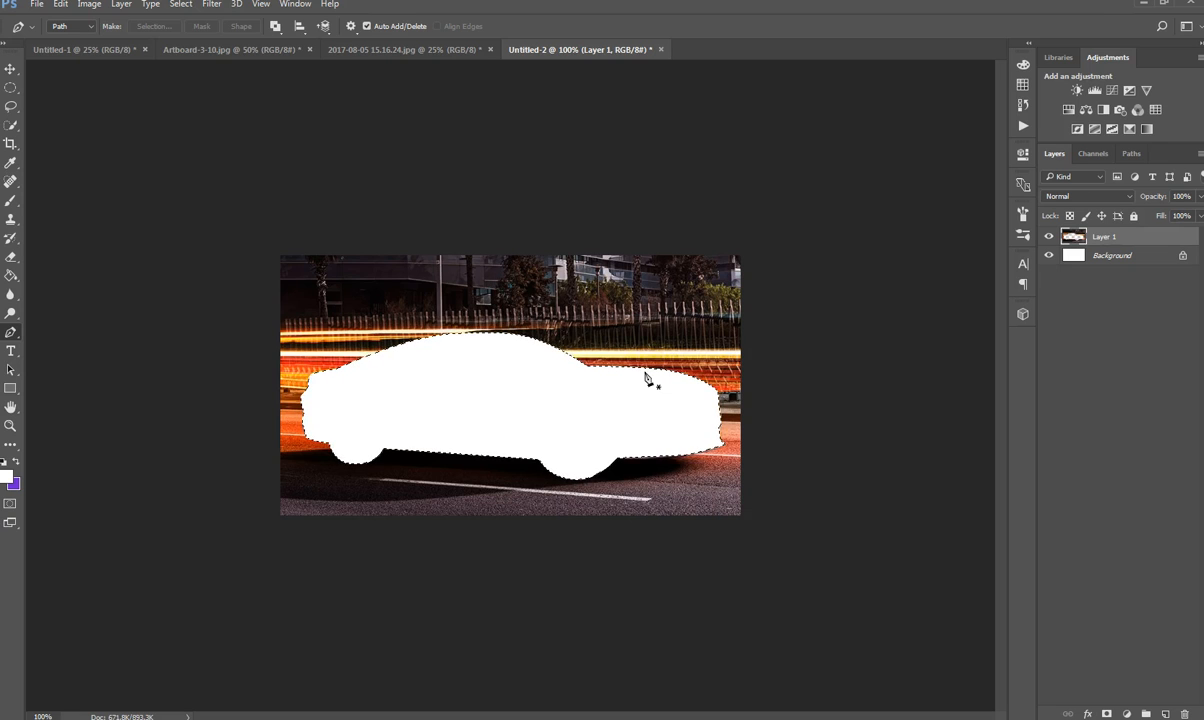
{"action": "key", "text": "ctrl+z"}
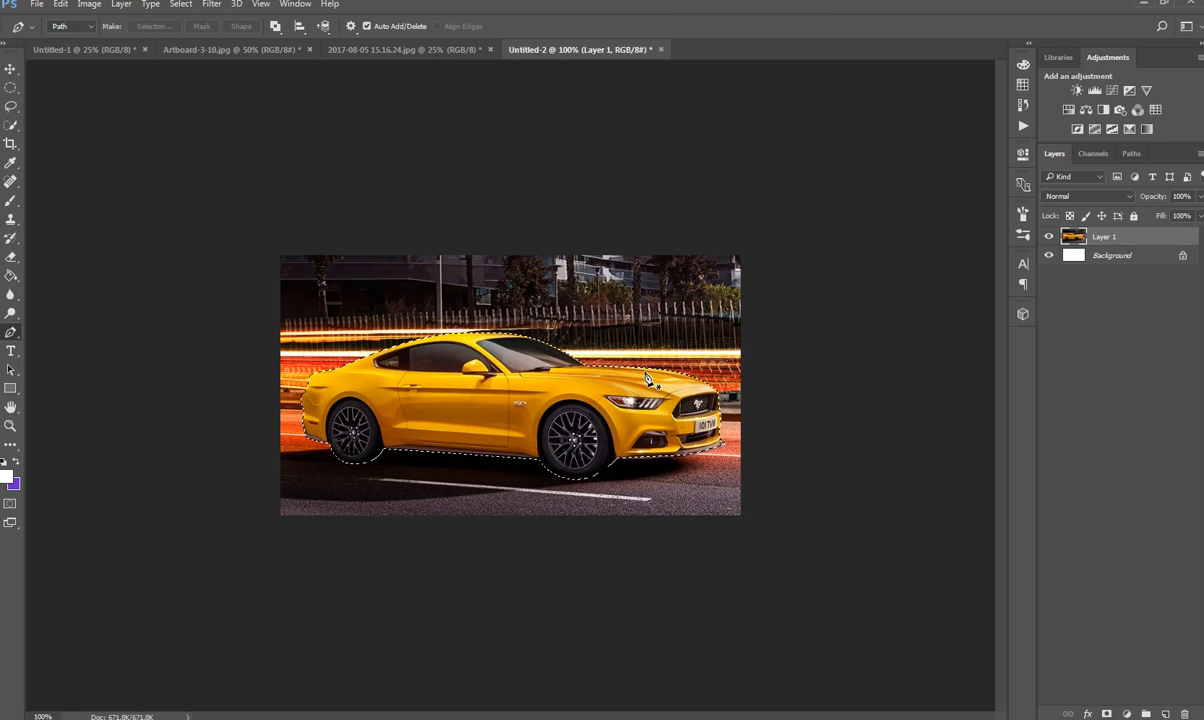
Step: Invert the selection to cover the background, try deleting the background from Layer 1, and undo that deletion
{"action": "key", "text": "ctrl+shift+i"}
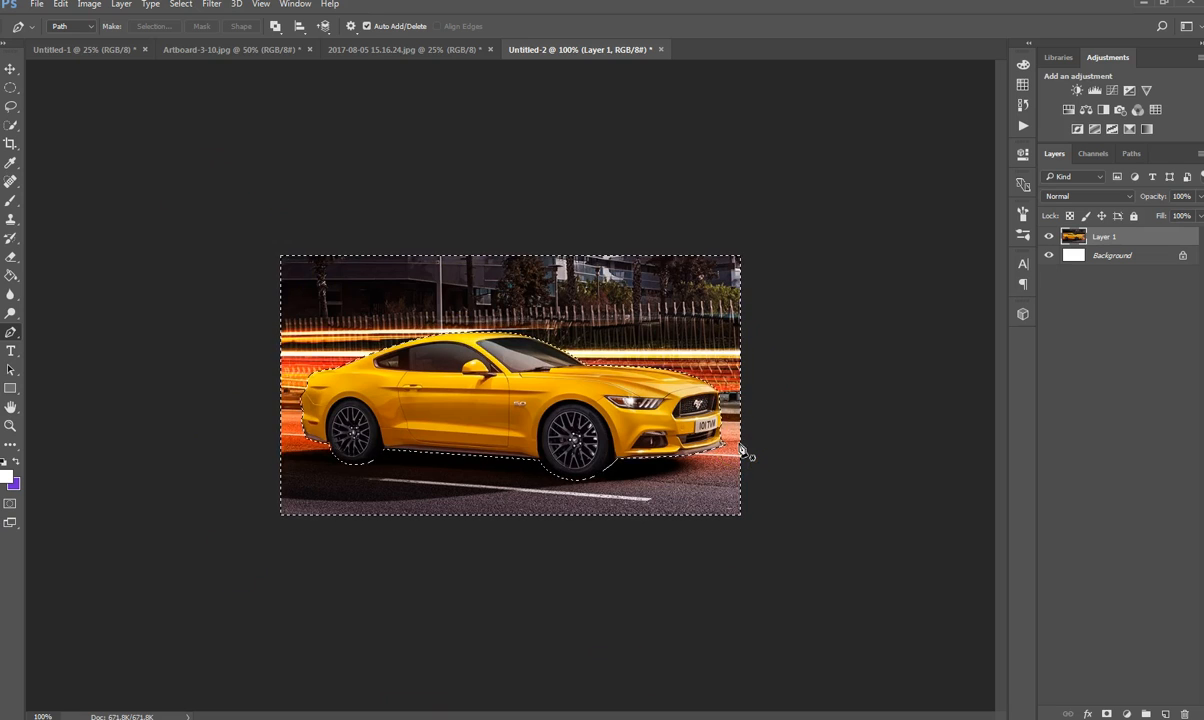
{"action": "key", "text": "Delete"}
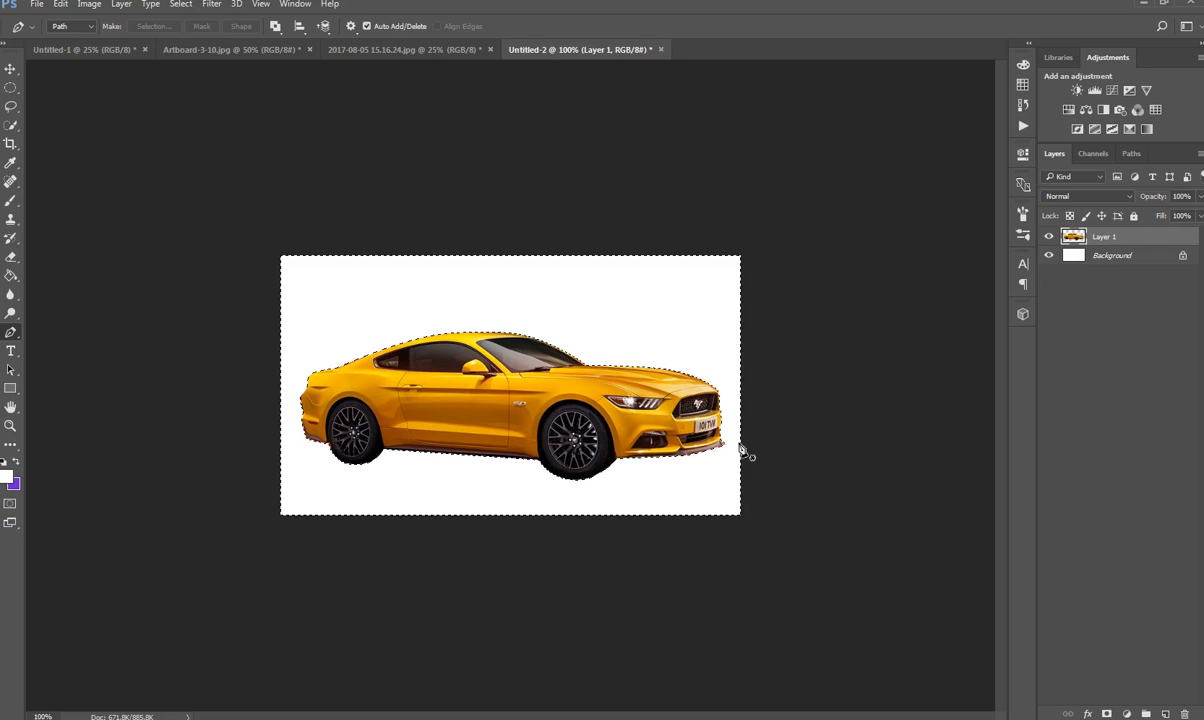
{"action": "key", "text": "ctrl+alt+z"}
{"action": "key", "text": "ctrl+alt+z"}
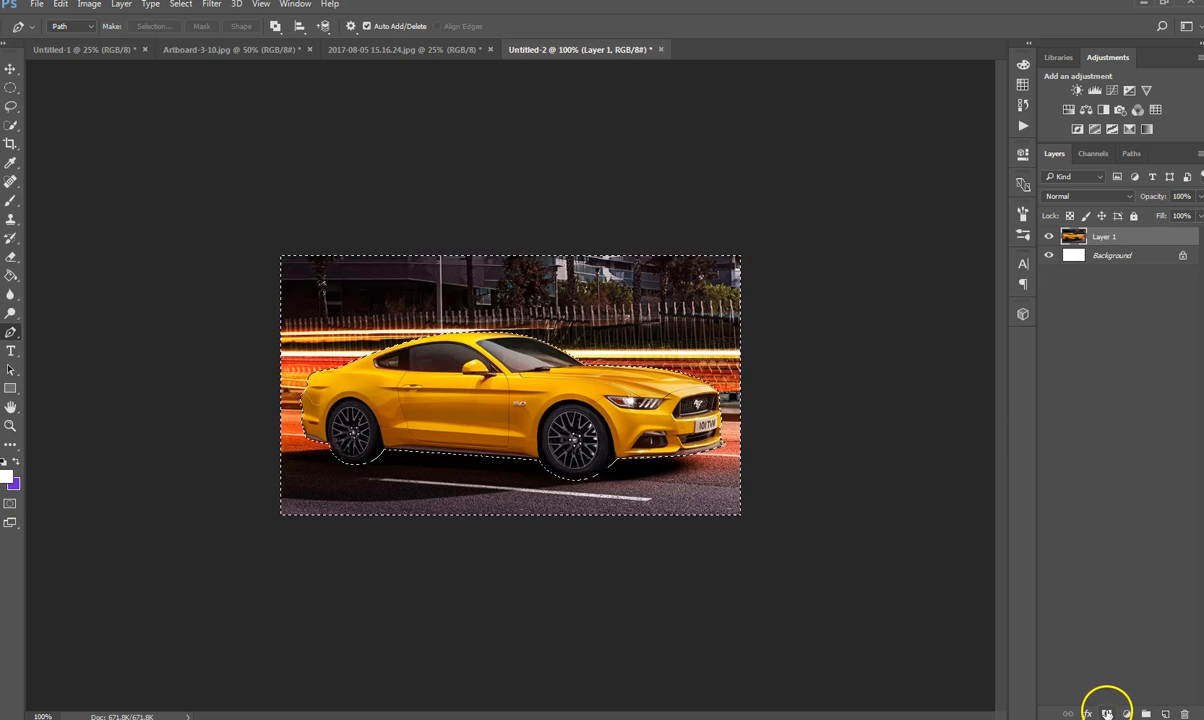
Step: Add a layer mask to Layer 1 from the selection and invert the mask to hide the background around the car
{"action": "left_click", "coordinate": [1106, 713], "text": "alt"}
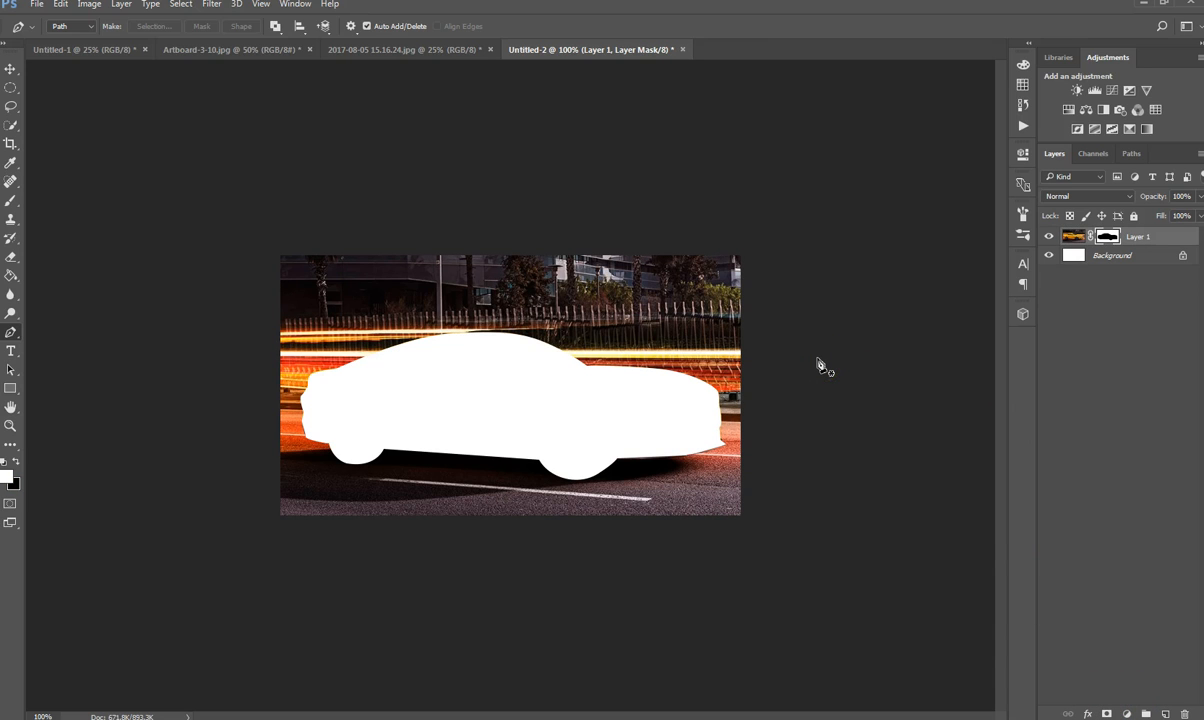
{"action": "left_click", "coordinate": [886, 387]}
{"action": "key", "text": "ctrl+i"}
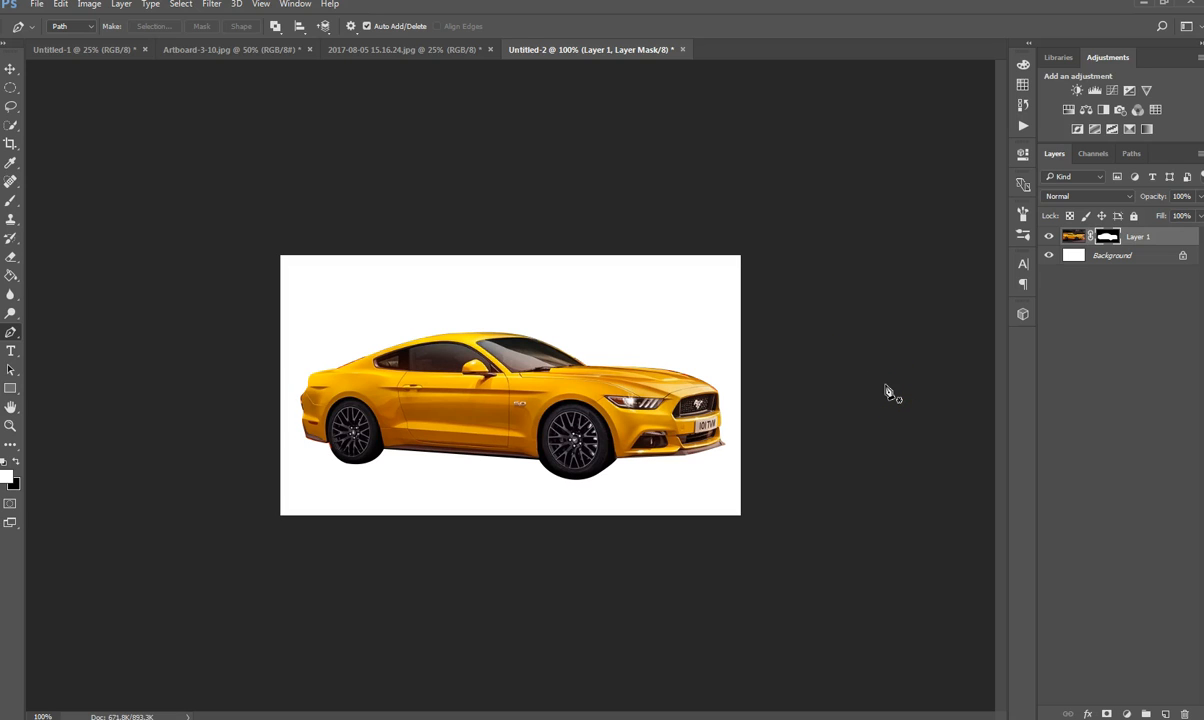